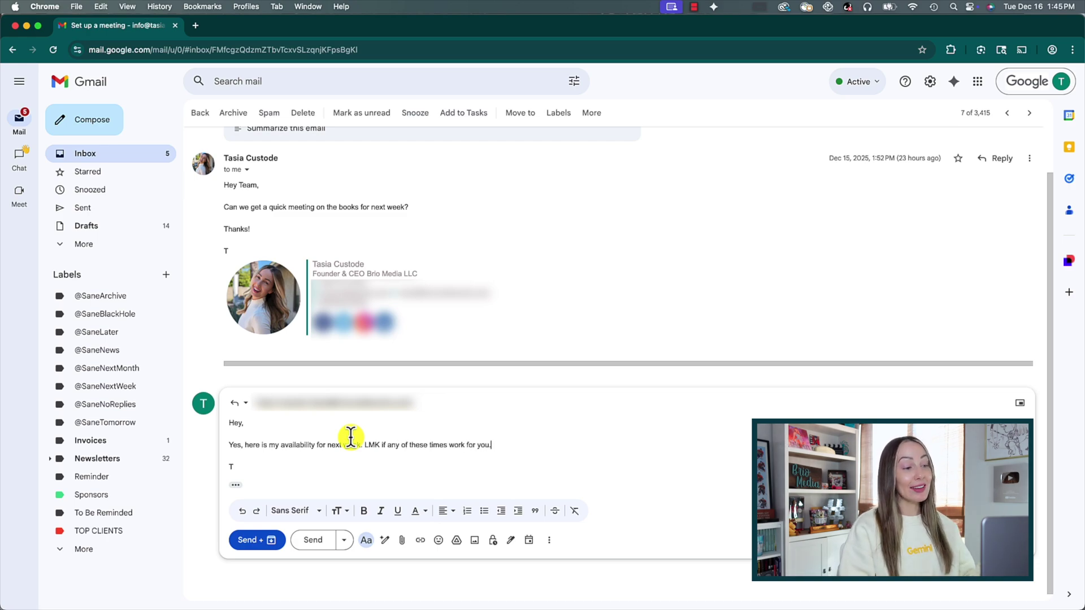
Add blank lines below the reply and open the 'Propose times you're free' scheduling panel.
{"action": "key", "text": "Return"}
{"action": "key", "text": "Return"}
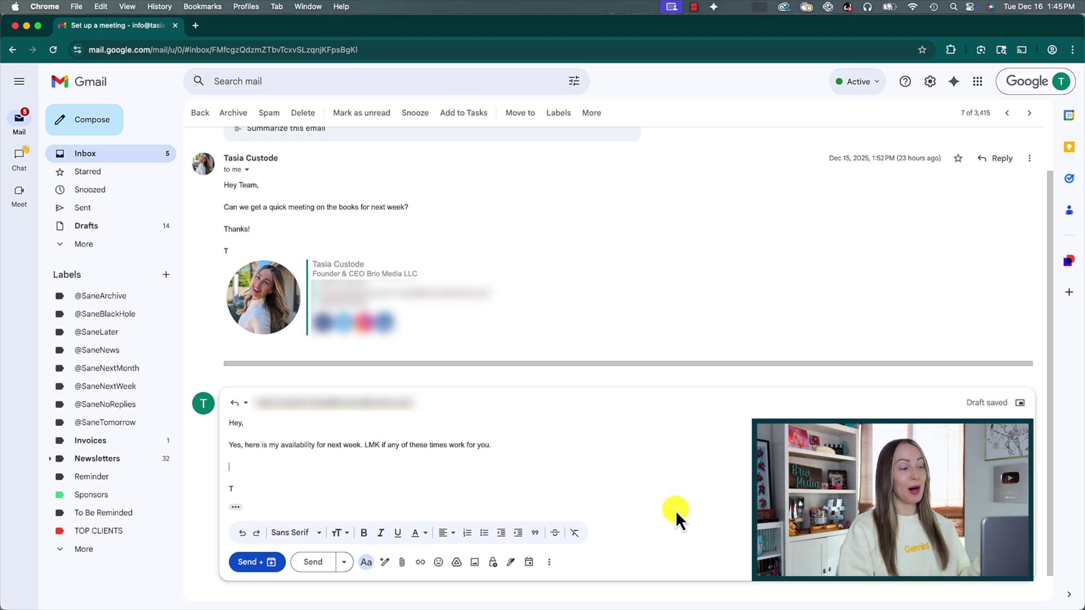
{"action": "left_click", "coordinate": [528, 563]}
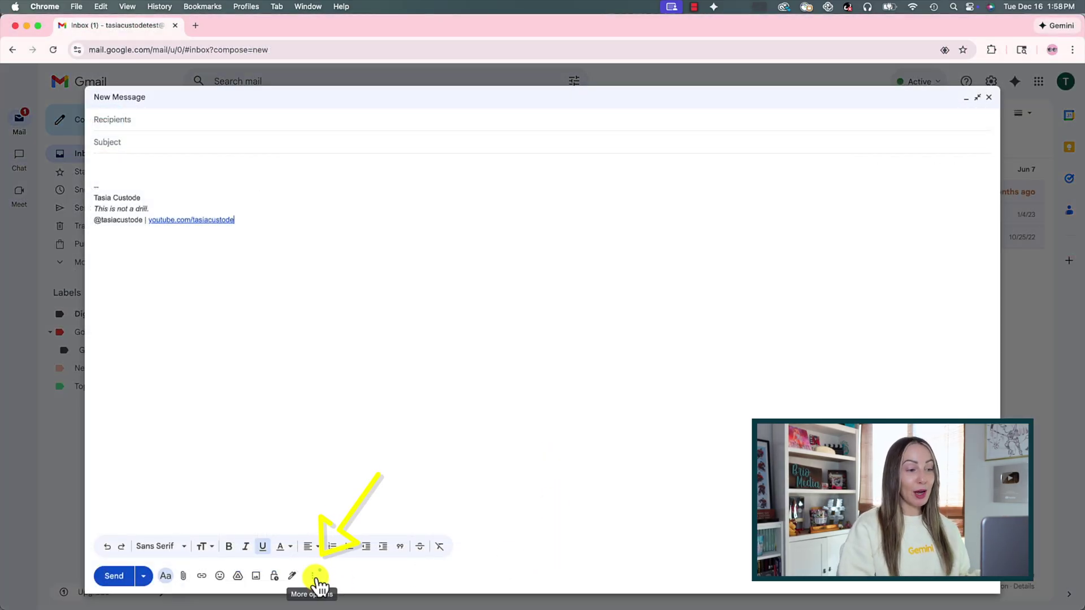
{"action": "left_click", "coordinate": [317, 583]}
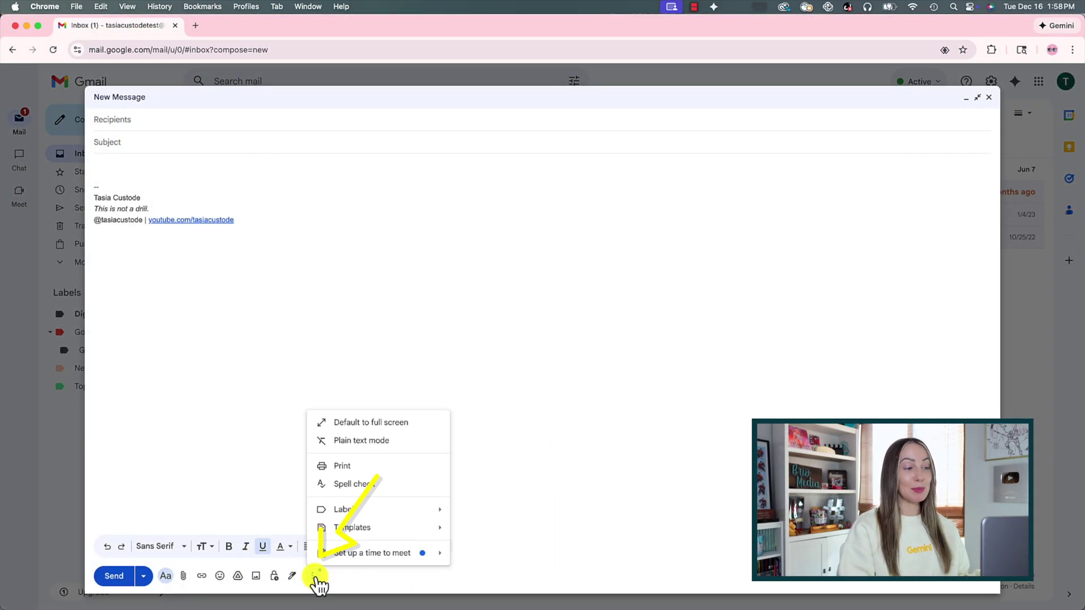
{"action": "mouse_move", "coordinate": [371, 553]}
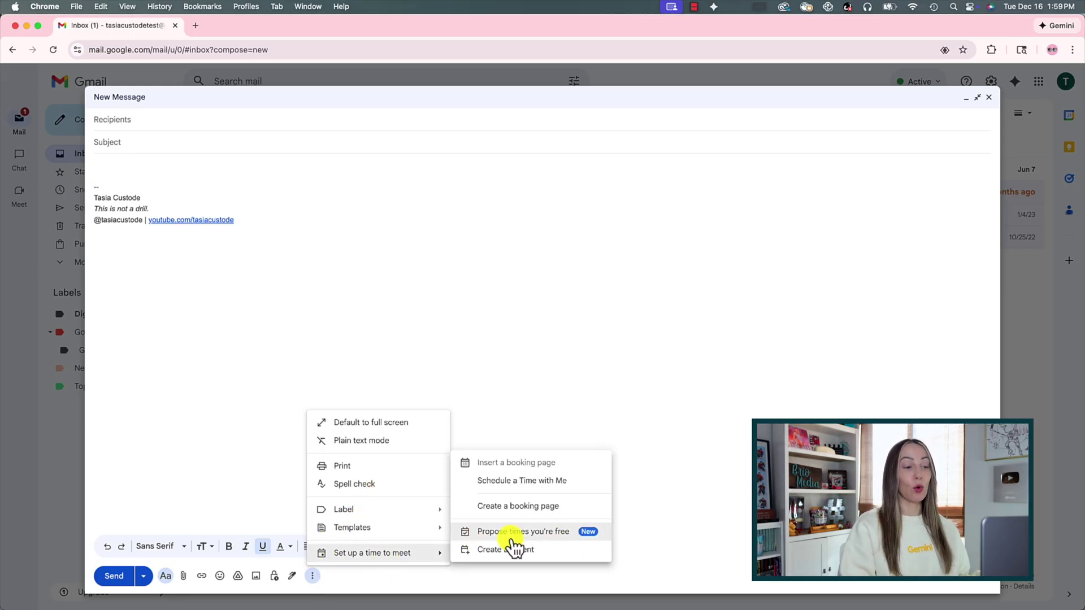
{"action": "left_click", "coordinate": [545, 545]}
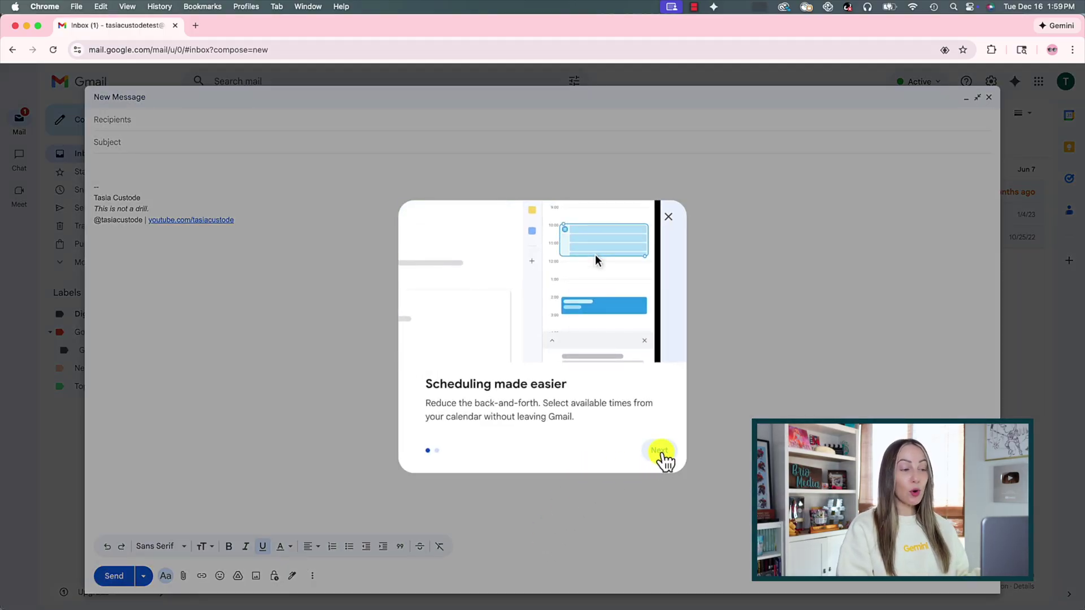
{"action": "left_click", "coordinate": [662, 454]}
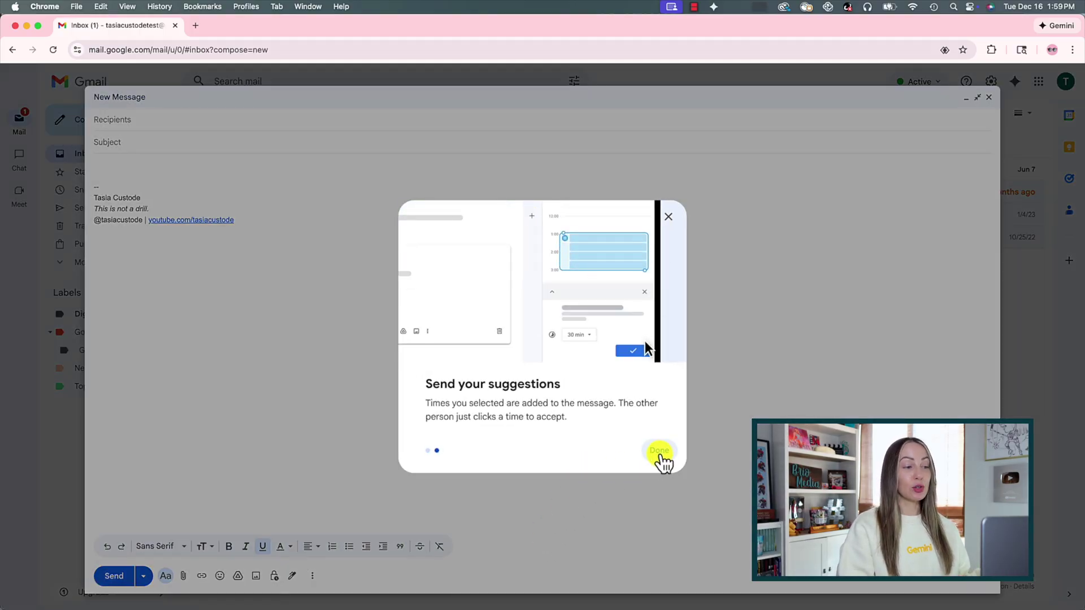
{"action": "left_click", "coordinate": [664, 458]}
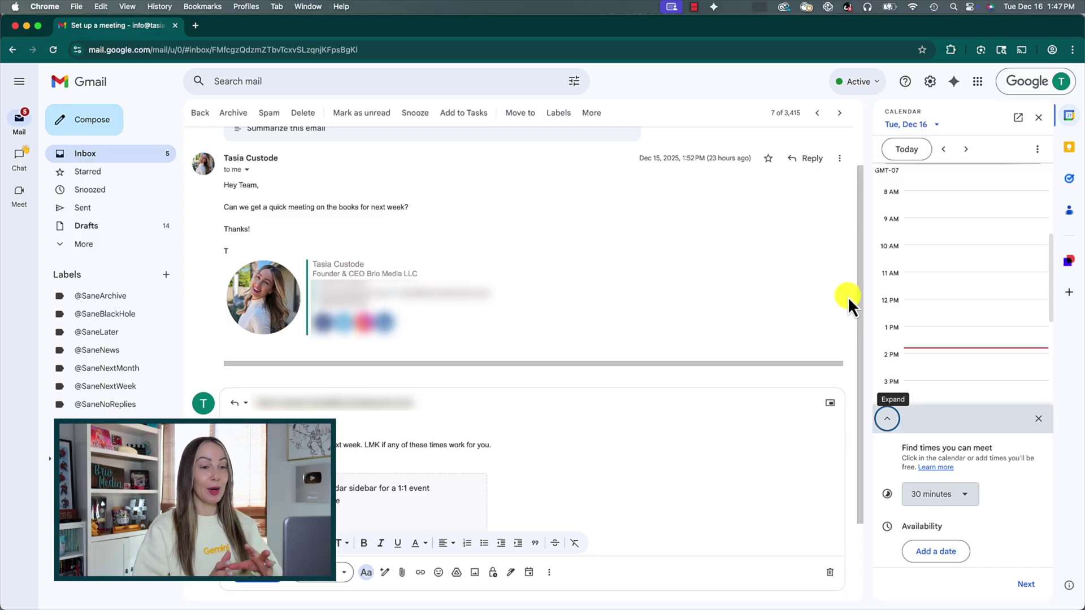
Offer Friday, December 19, 9:00–9:30am, keeping the meeting length at 30 minutes.
{"action": "left_click", "coordinate": [966, 151]}
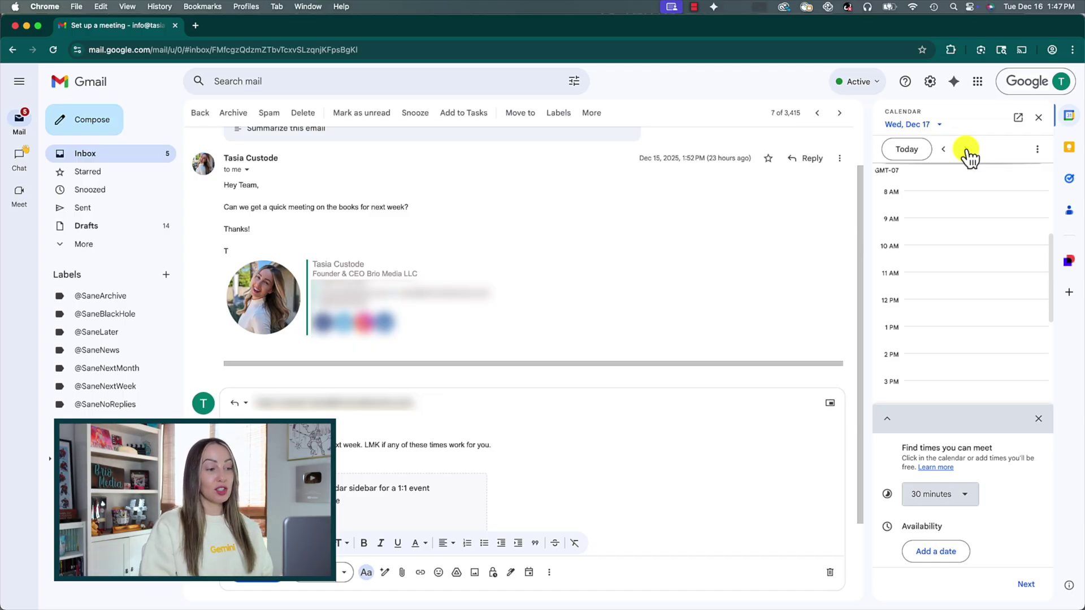
{"action": "left_click", "coordinate": [968, 152]}
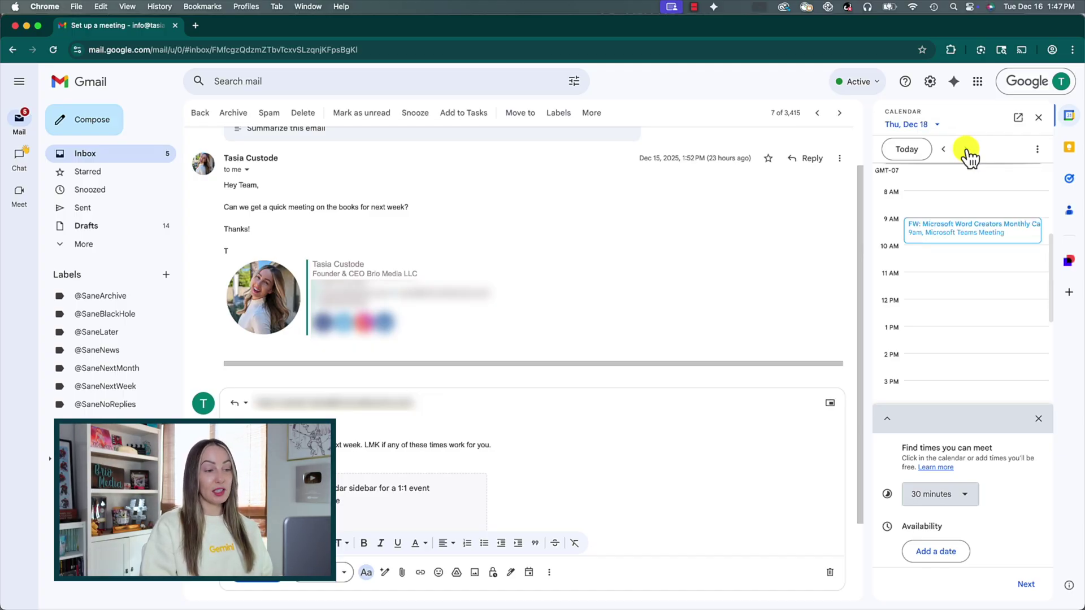
{"action": "left_click", "coordinate": [969, 153]}
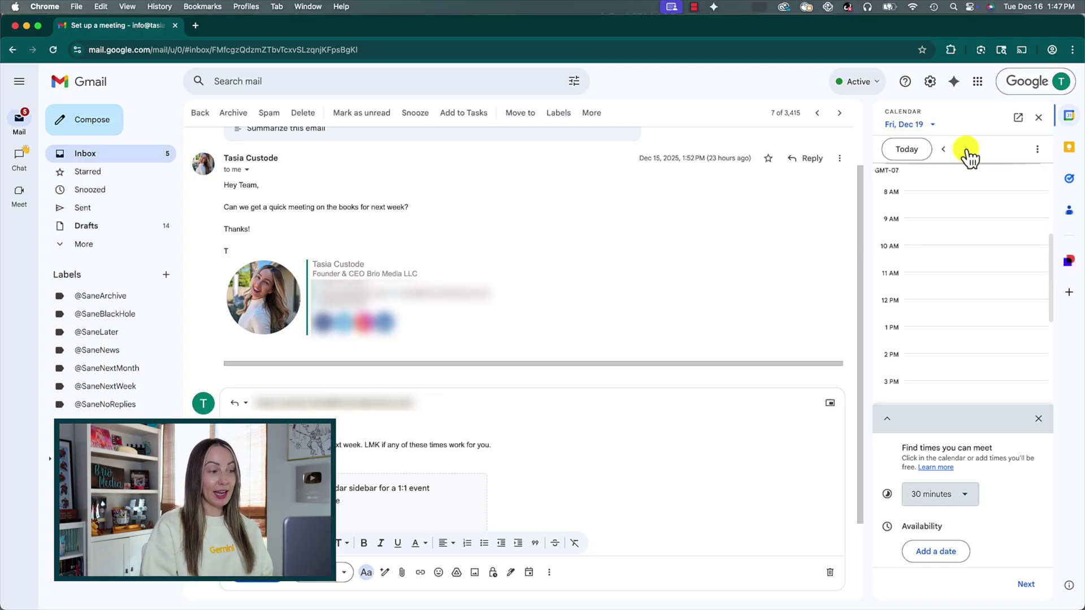
{"action": "left_click", "coordinate": [942, 225]}
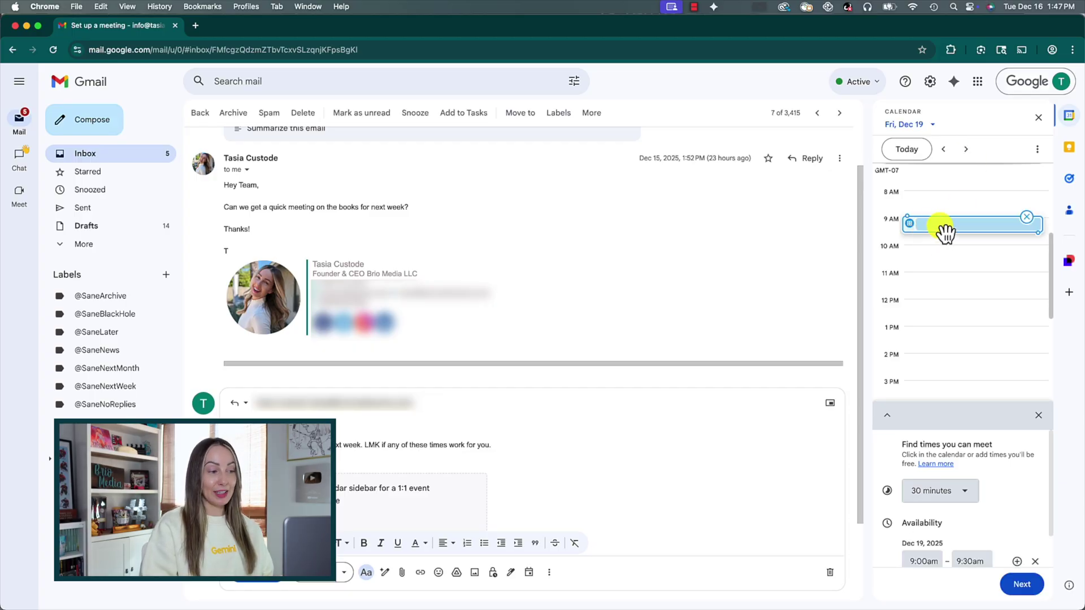
{"action": "scroll", "coordinate": [1031, 448], "scroll_direction": "down", "scroll_amount": 1}
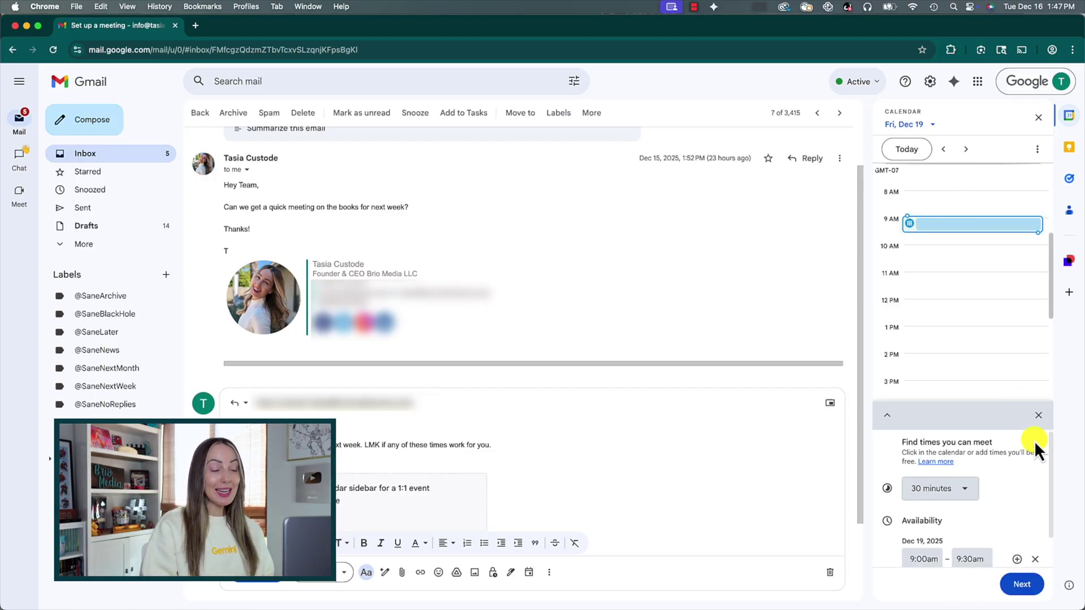
{"action": "scroll", "coordinate": [1035, 445], "scroll_direction": "down", "scroll_amount": 2}
{"action": "left_click", "coordinate": [967, 475]}
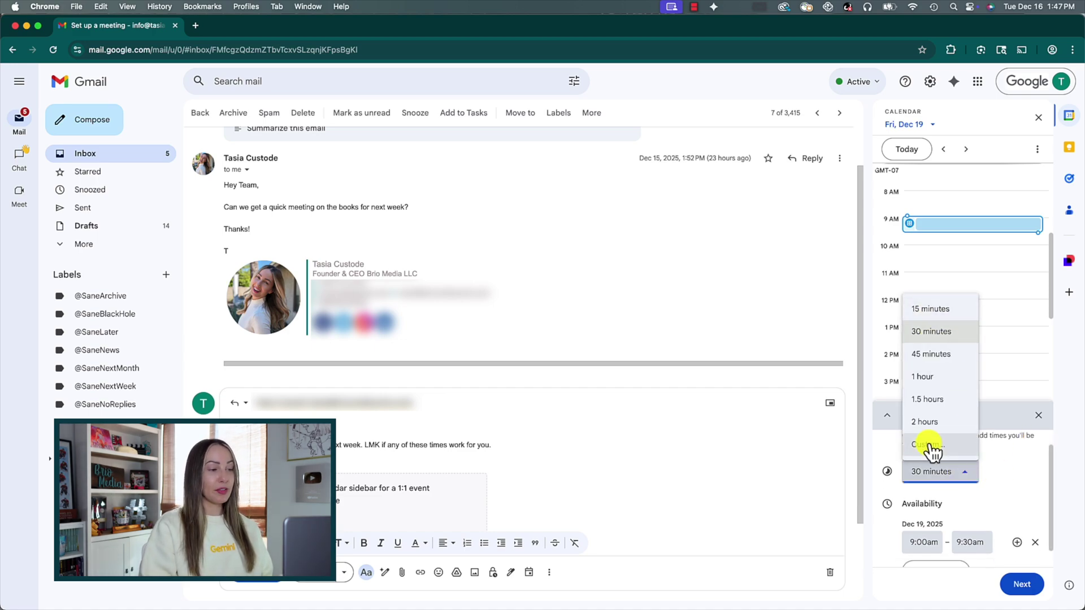
{"action": "left_click", "coordinate": [931, 332]}
{"action": "scroll", "coordinate": [1017, 471], "scroll_direction": "down", "scroll_amount": 2}
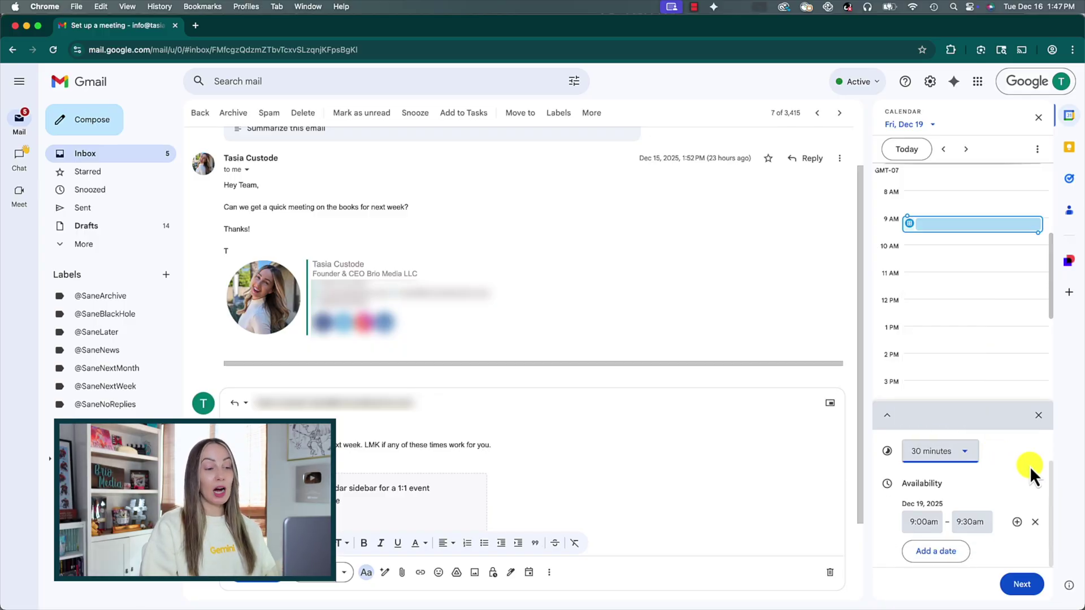
Add Monday, December 22 from 10:00 to 10:30am as a proposed slot.
{"action": "left_click", "coordinate": [947, 553]}
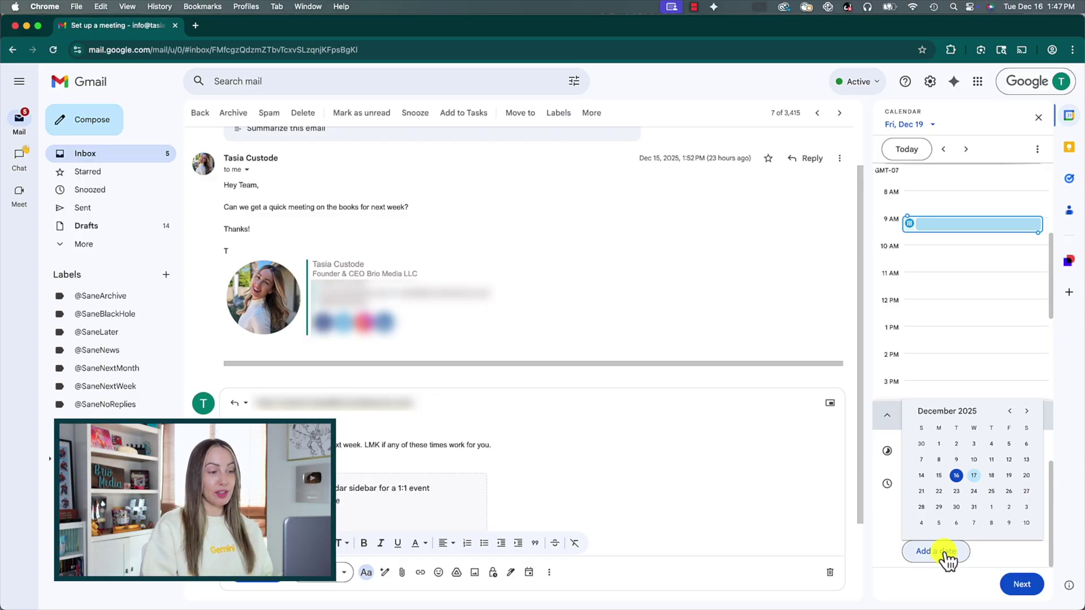
{"action": "left_click", "coordinate": [940, 492]}
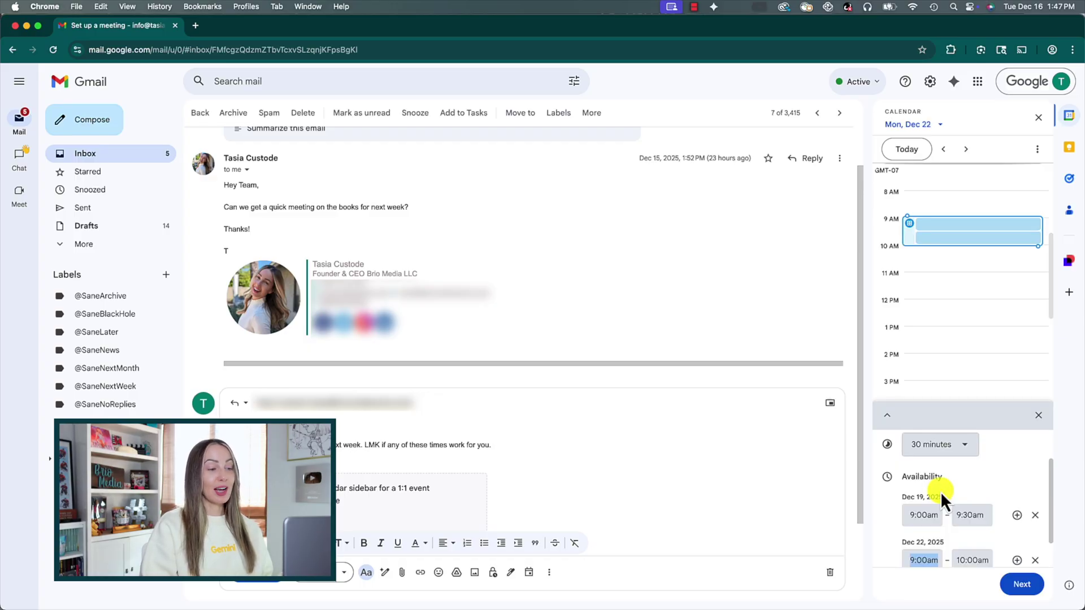
{"action": "scroll", "coordinate": [1011, 496], "scroll_direction": "down", "scroll_amount": 2}
{"action": "left_click", "coordinate": [923, 526]}
{"action": "left_click", "coordinate": [928, 495]}
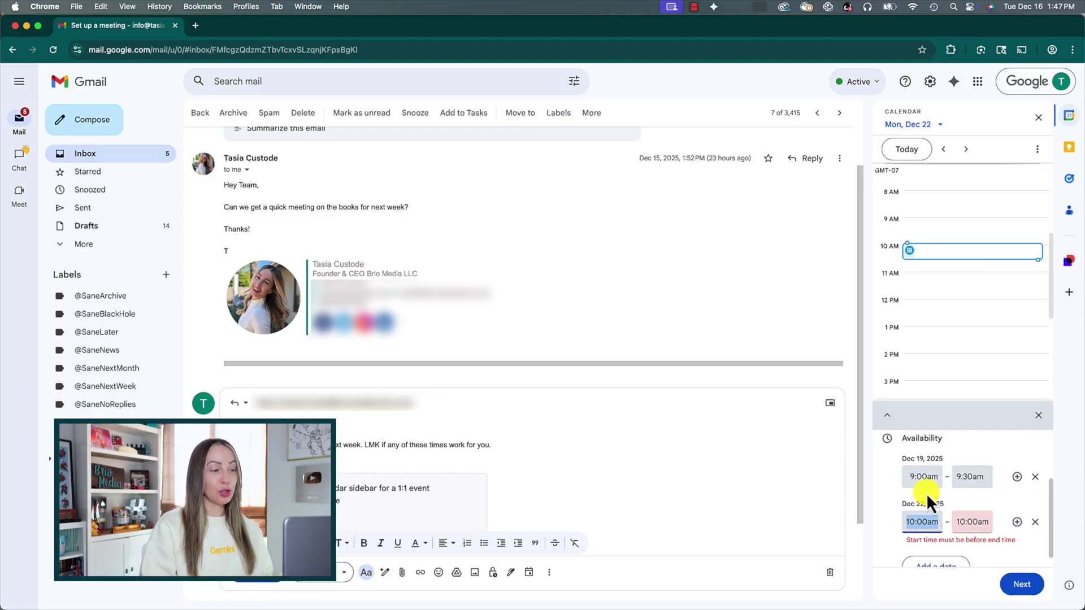
{"action": "left_click", "coordinate": [969, 521]}
{"action": "left_click", "coordinate": [977, 452]}
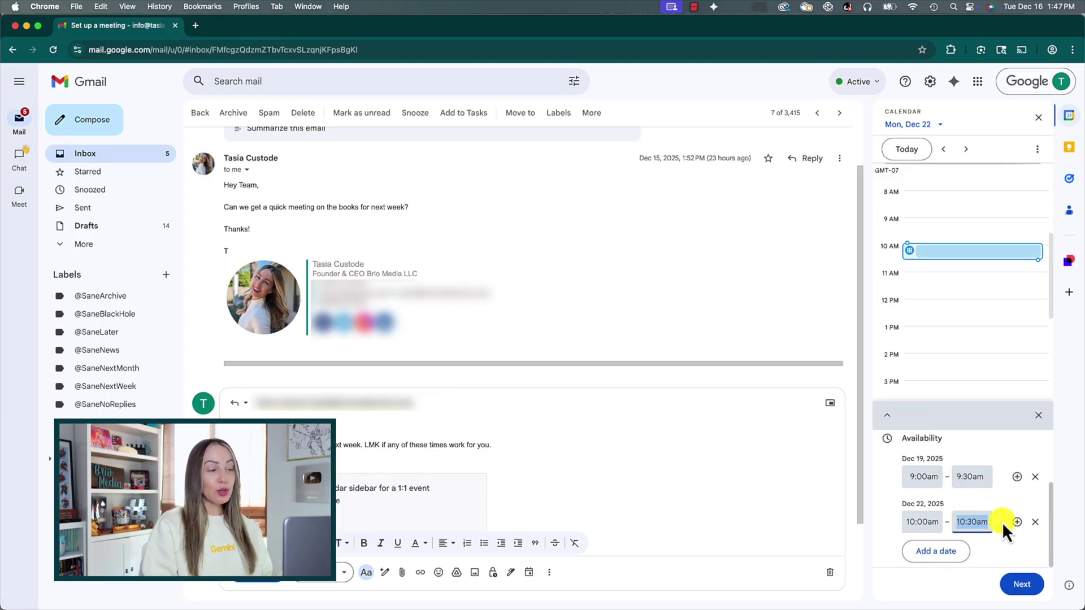
Add Tuesday, December 23 from 9:00 to 9:30am and continue to the event details.
{"action": "left_click", "coordinate": [954, 560]}
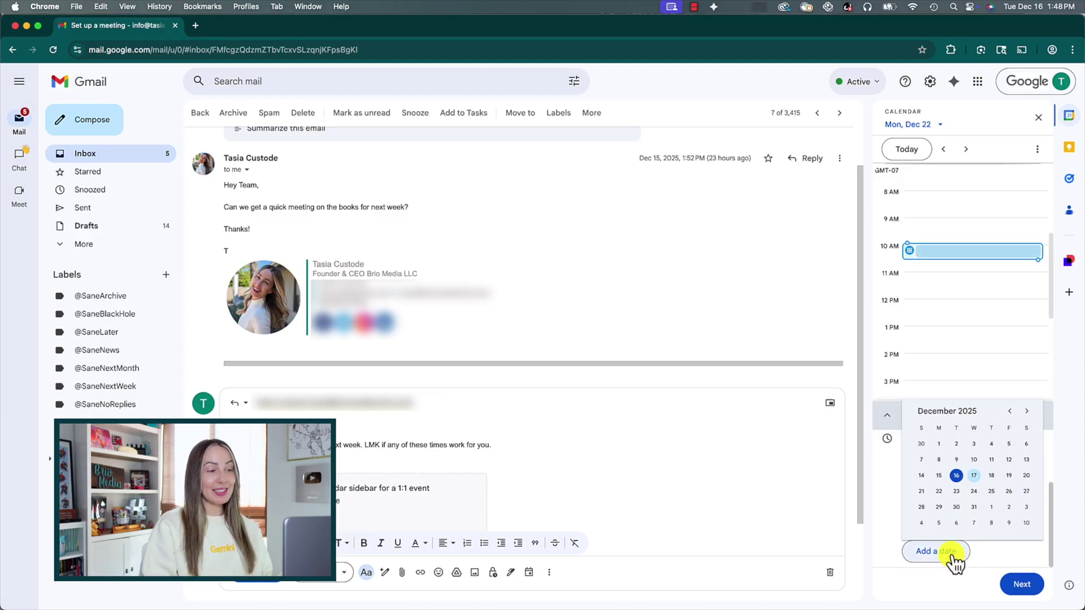
{"action": "left_click", "coordinate": [956, 492]}
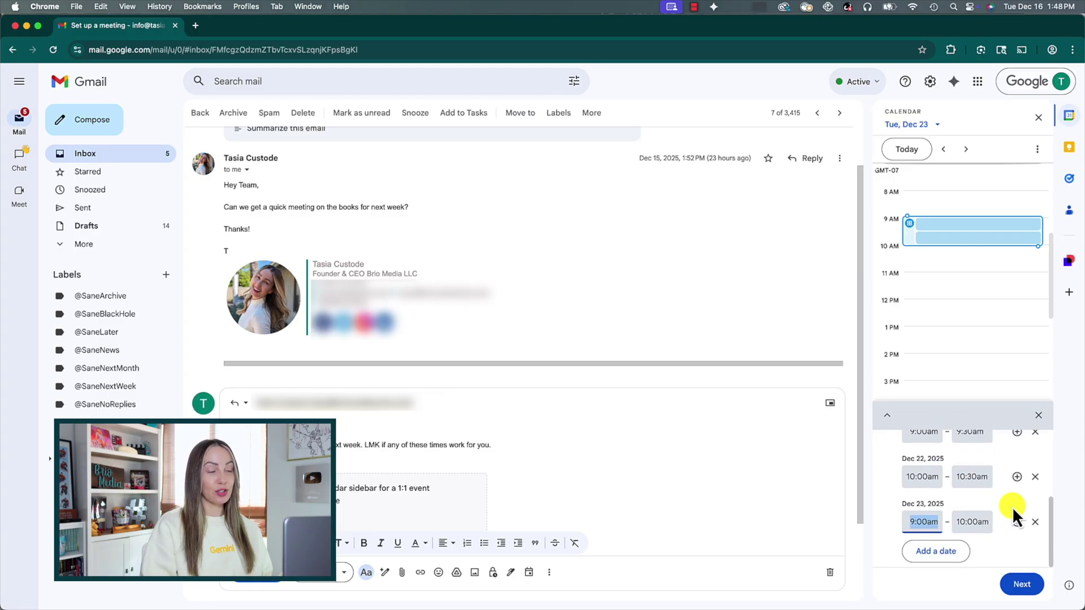
{"action": "left_click", "coordinate": [967, 522]}
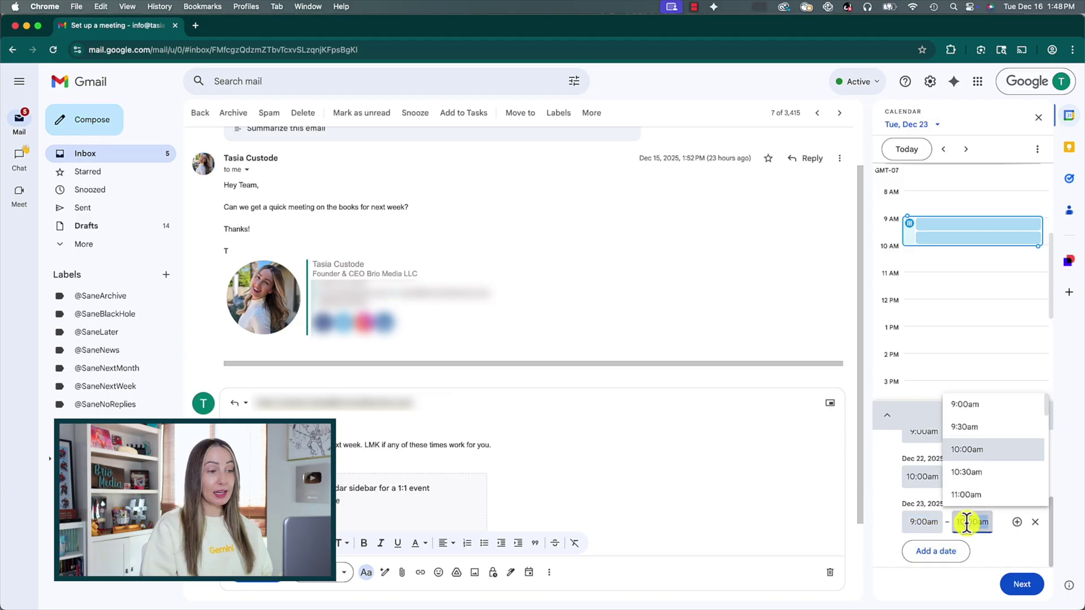
{"action": "left_click", "coordinate": [969, 426]}
{"action": "left_click", "coordinate": [1025, 585]}
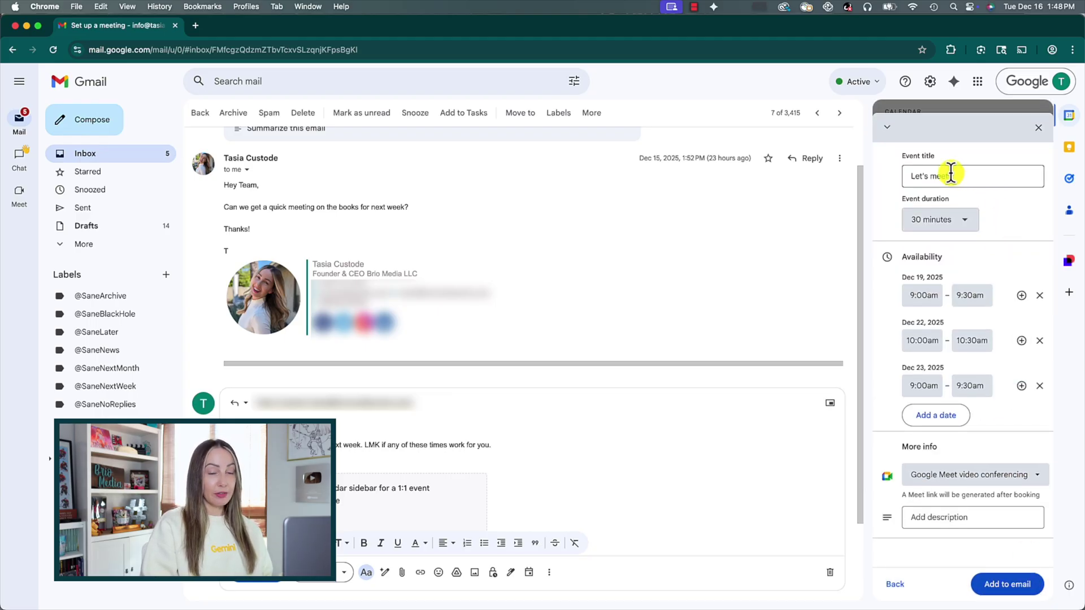
Title the event 'Team Sync', keep 30 minutes, and add the three slots to the reply.
{"action": "left_click_drag", "start_coordinate": [952, 174], "coordinate": [913, 175]}
{"action": "type", "text": "Team Sync"}
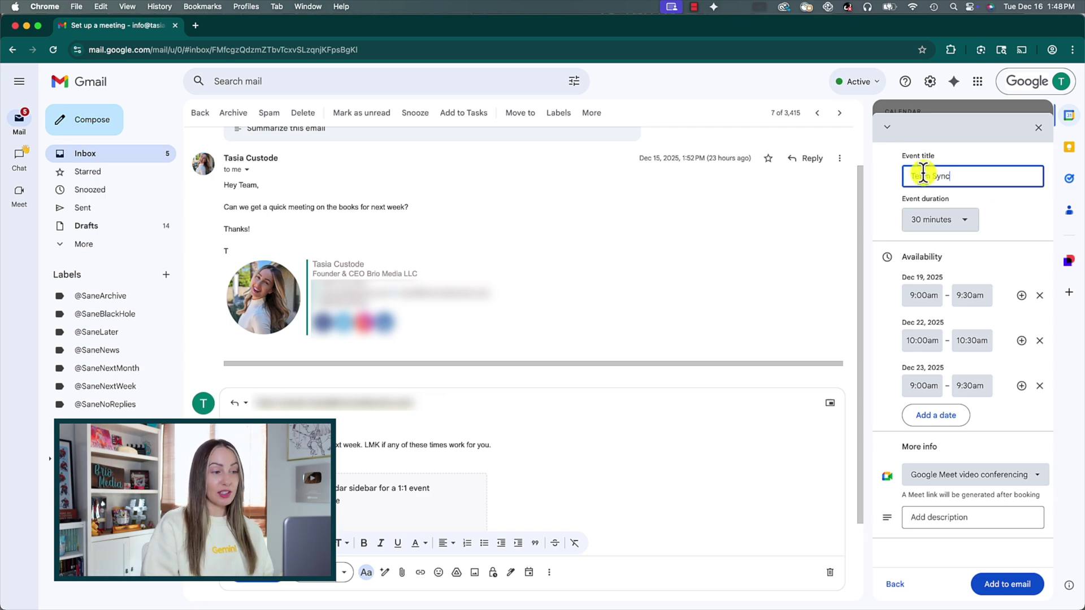
{"action": "left_click", "coordinate": [967, 222]}
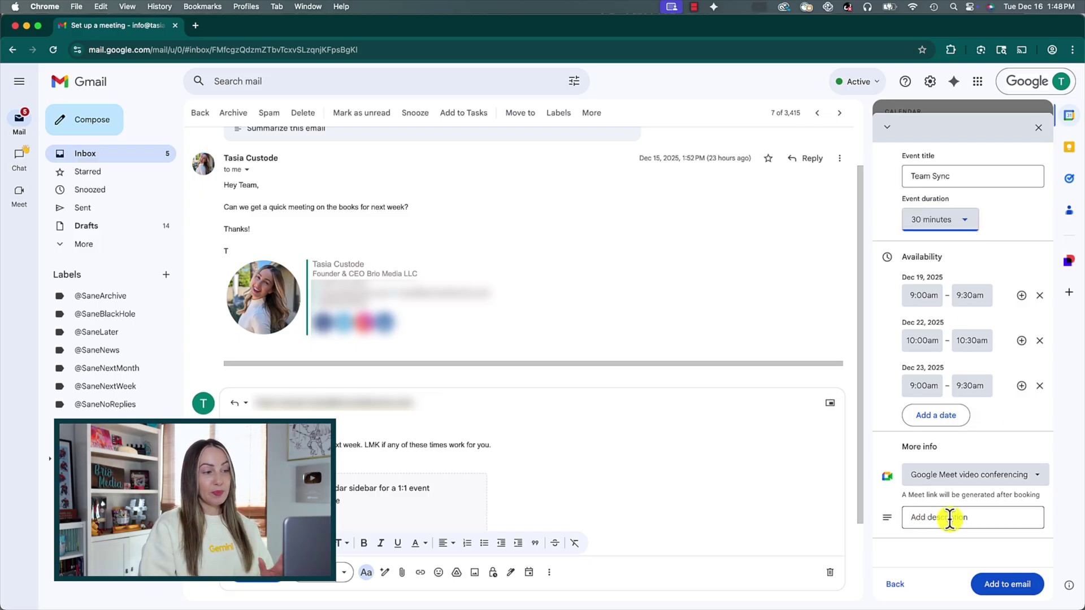
{"action": "left_click", "coordinate": [1005, 590]}
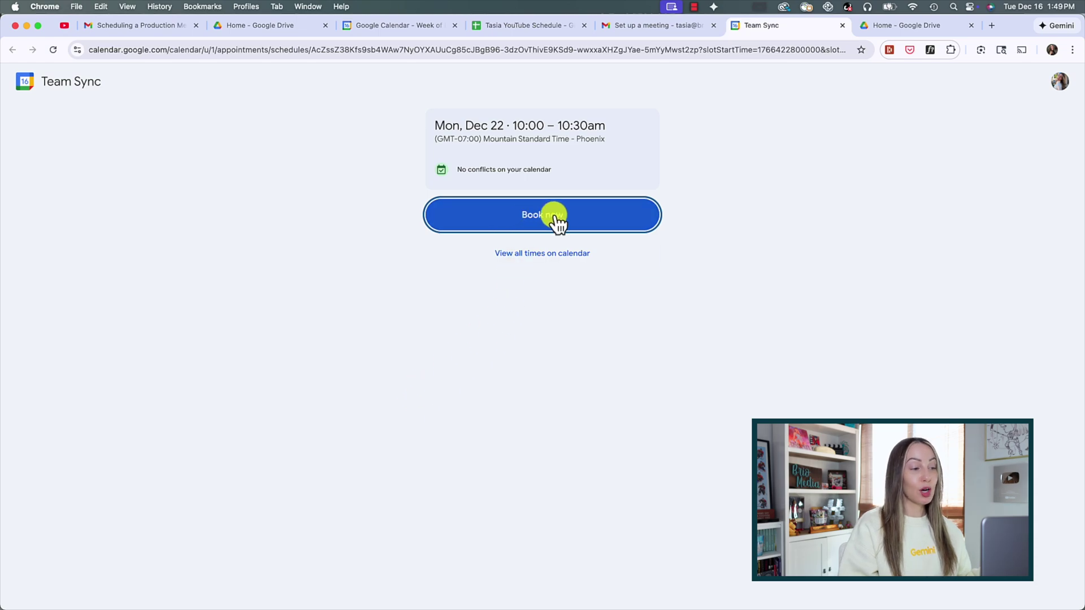
Book the Monday, December 22, 10:00–10:30am Team Sync slot.
{"action": "left_click", "coordinate": [551, 219]}
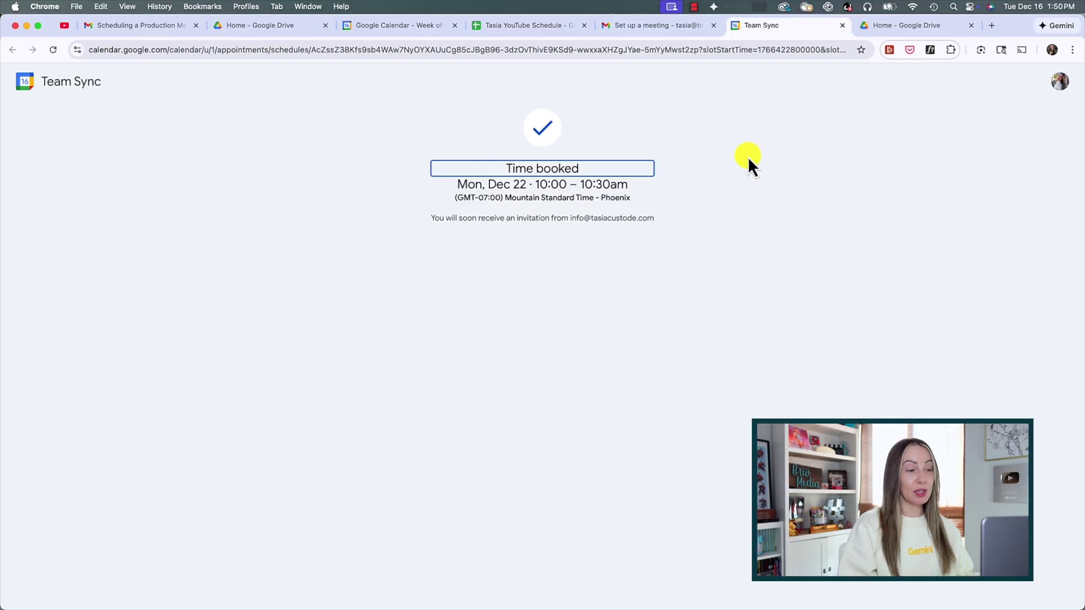
Return to the Team Sync 'Event confirmed' email and show the calendar sidebar.
{"action": "left_click", "coordinate": [843, 26]}
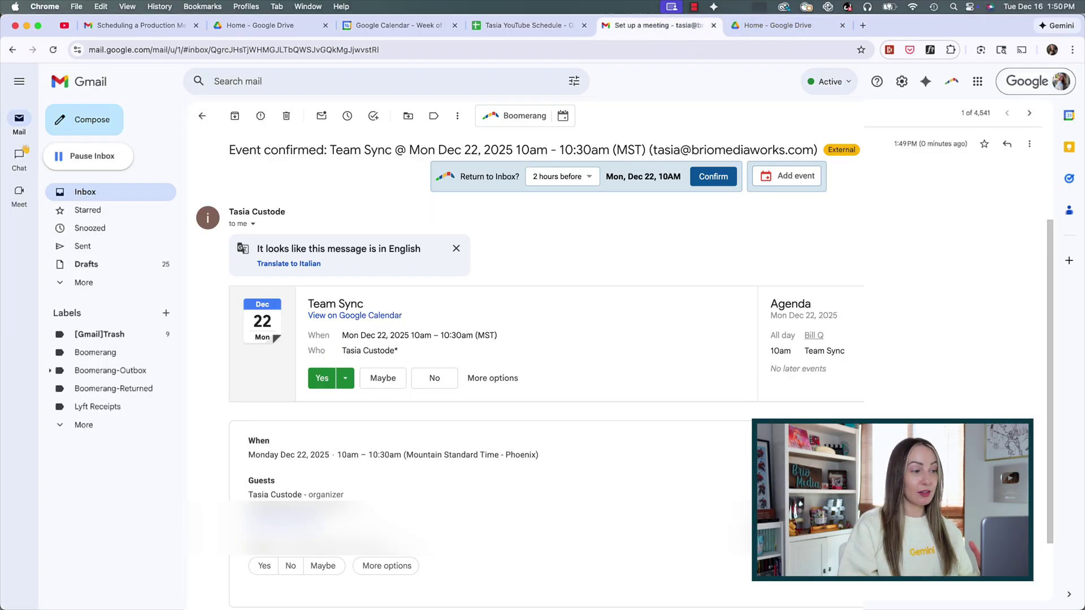
{"action": "left_click", "coordinate": [1071, 121]}
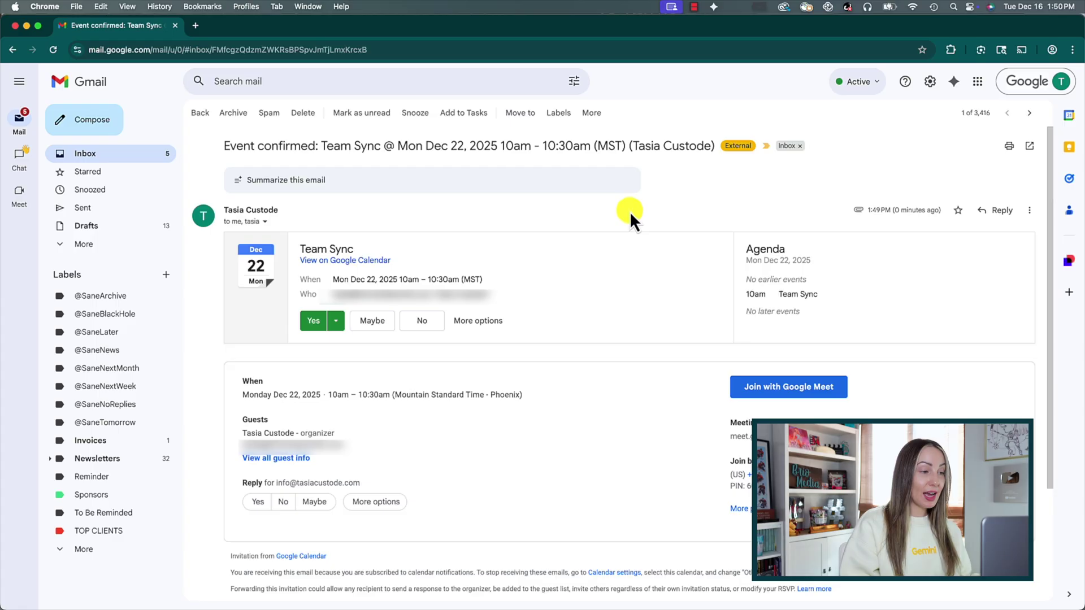
Open the Team Sync event to see its Meet link, dial-in and 10-minute reminder.
{"action": "left_click", "coordinate": [359, 265]}
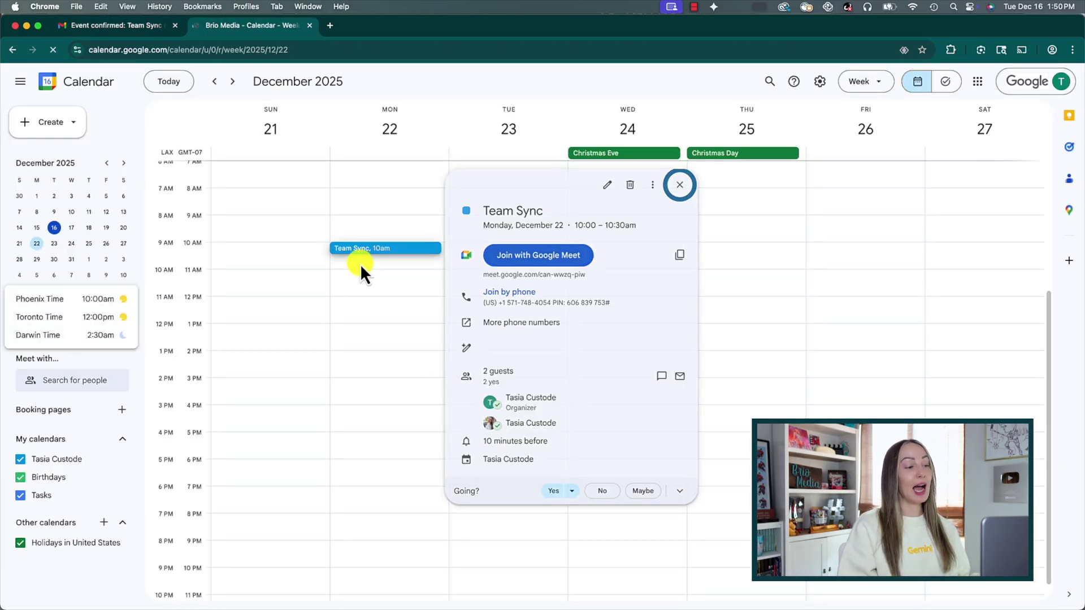